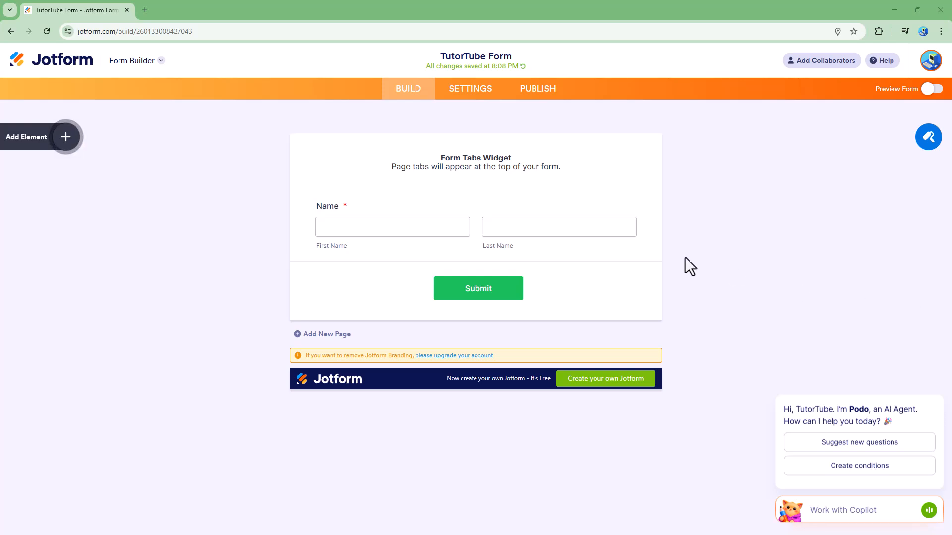
- Add the Short Scrollable Terms widget to the form below the Name field
{"action": "left_click", "coordinate": [484, 162]}
{"action": "left_click", "coordinate": [707, 214]}
{"action": "left_click", "coordinate": [64, 137]}
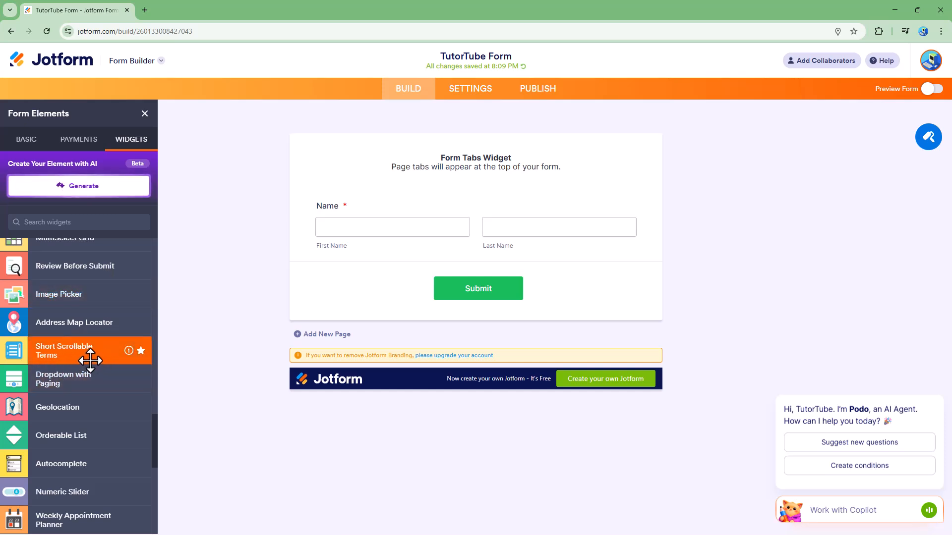
{"action": "left_click", "coordinate": [90, 360]}
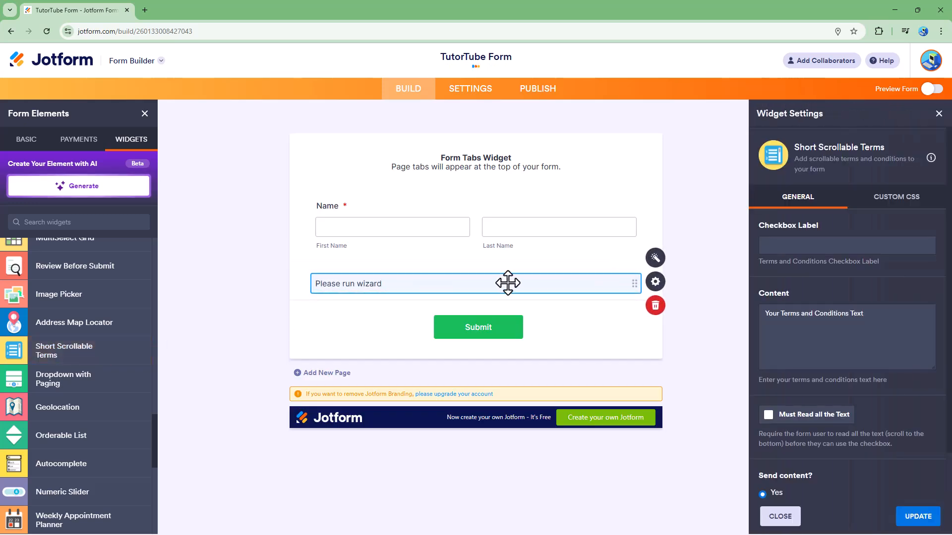
- Set the terms widget's checkbox label to "I Agree"
{"action": "left_click", "coordinate": [785, 248]}
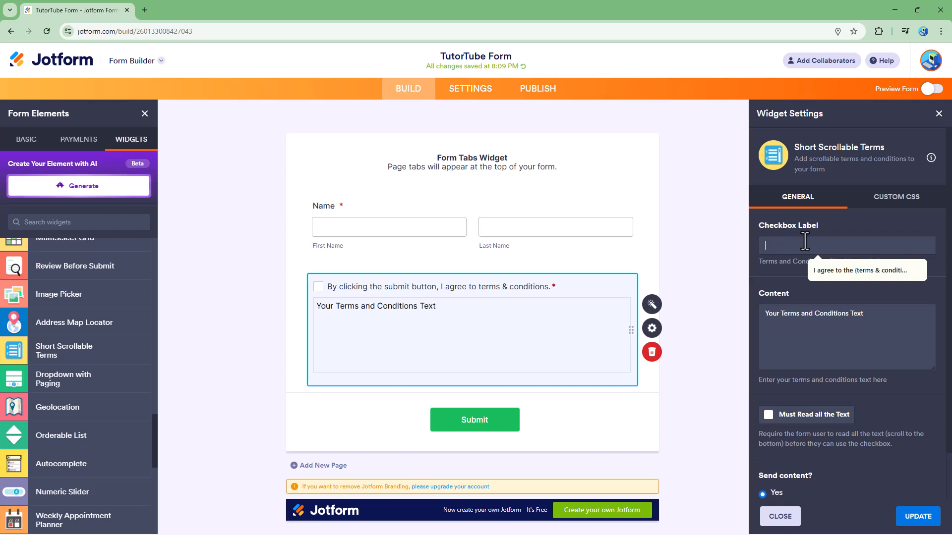
{"action": "left_click", "coordinate": [863, 271]}
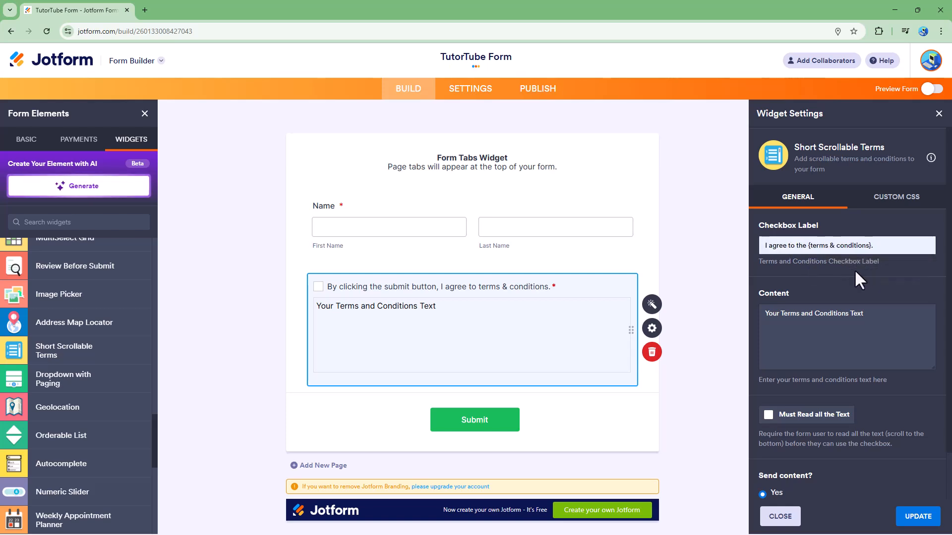
{"action": "triple_click", "coordinate": [826, 246]}
{"action": "type", "text": "I Agree"}
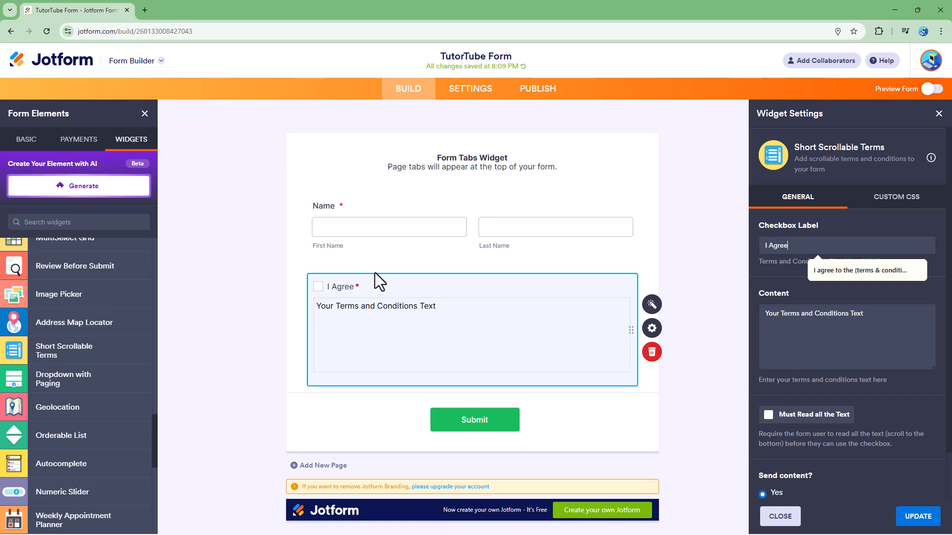
- Replace the widget's placeholder content with the copied "Terms & Instructions" text
{"action": "left_click", "coordinate": [809, 313]}
{"action": "left_click_drag", "start_coordinate": [766, 306], "coordinate": [776, 314]}
{"action": "left_click_drag", "start_coordinate": [842, 325], "coordinate": [759, 313]}
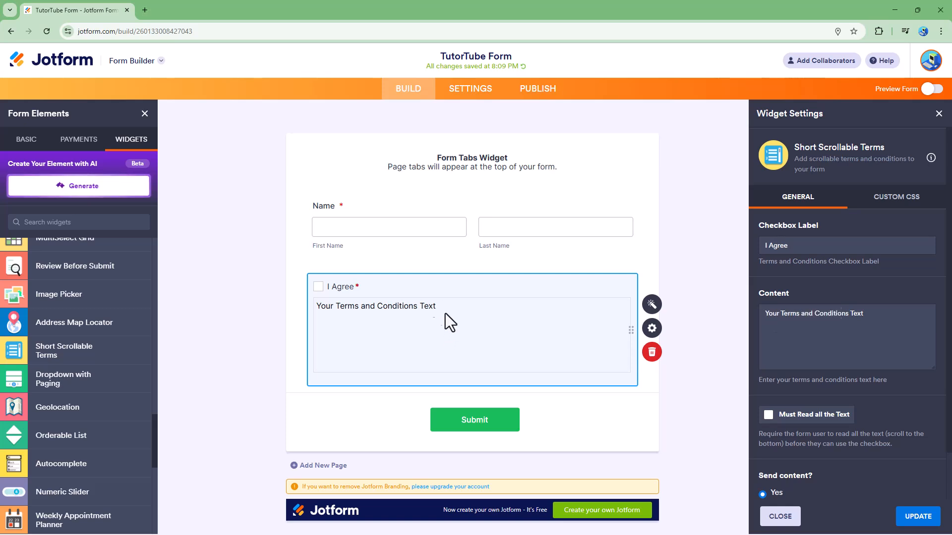
{"action": "triple_click", "coordinate": [875, 322]}
{"action": "right_click", "coordinate": [826, 313]}
{"action": "left_click", "coordinate": [670, 127]}
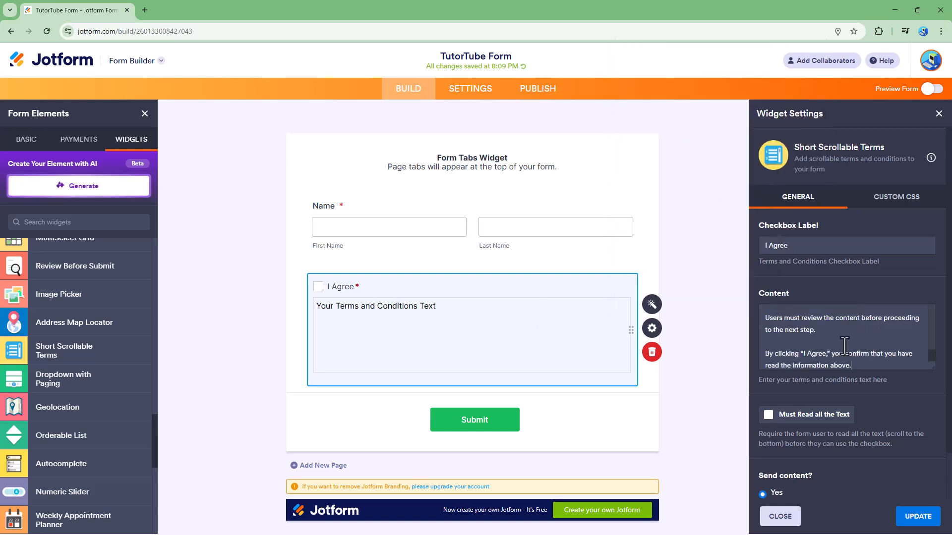
{"action": "scroll", "coordinate": [528, 326], "scroll_direction": "down", "scroll_amount": 1}
{"action": "scroll", "coordinate": [614, 304], "scroll_direction": "up", "scroll_amount": 1}
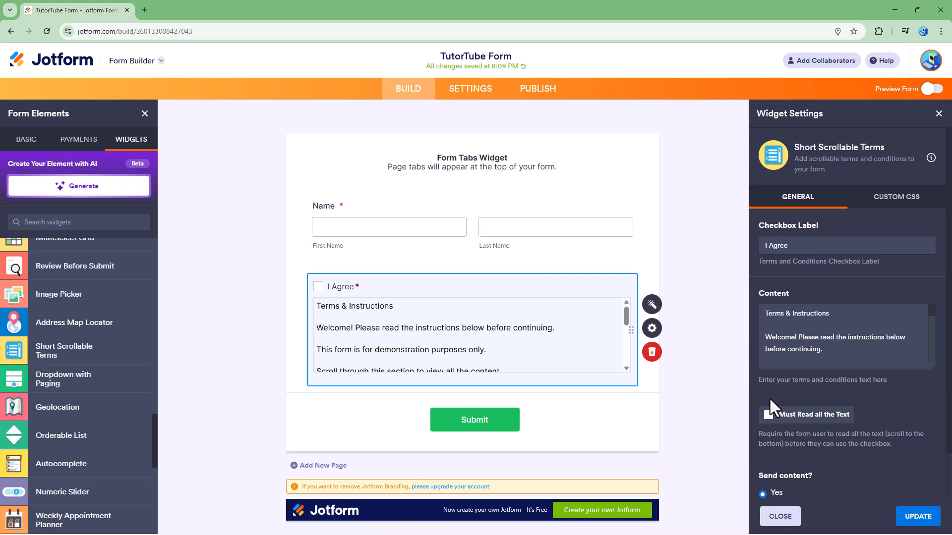
- Require users to read all the text, keep Send content on Yes, and update the widget
{"action": "left_click", "coordinate": [768, 417]}
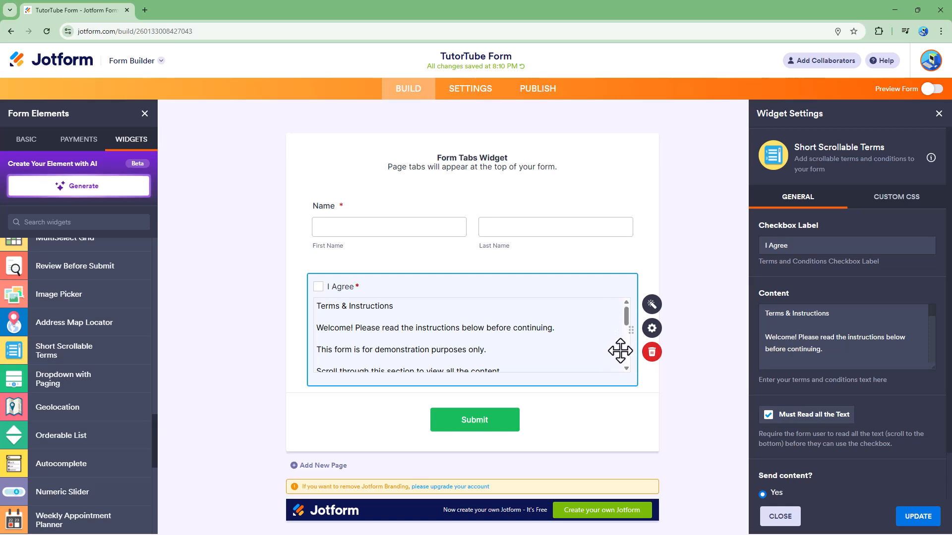
{"action": "scroll", "coordinate": [809, 380], "scroll_direction": "down", "scroll_amount": 1}
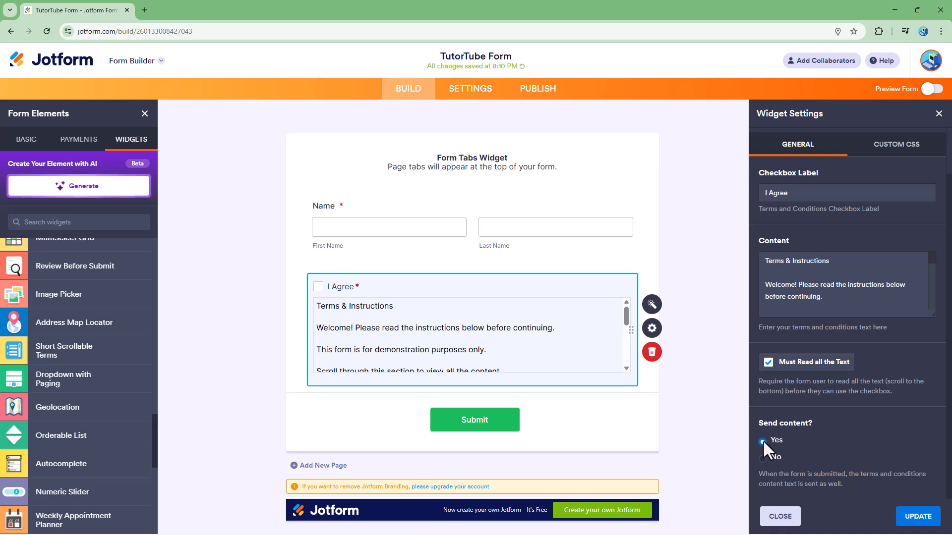
{"action": "scroll", "coordinate": [903, 228], "scroll_direction": "up", "scroll_amount": 1}
{"action": "left_click", "coordinate": [926, 515]}
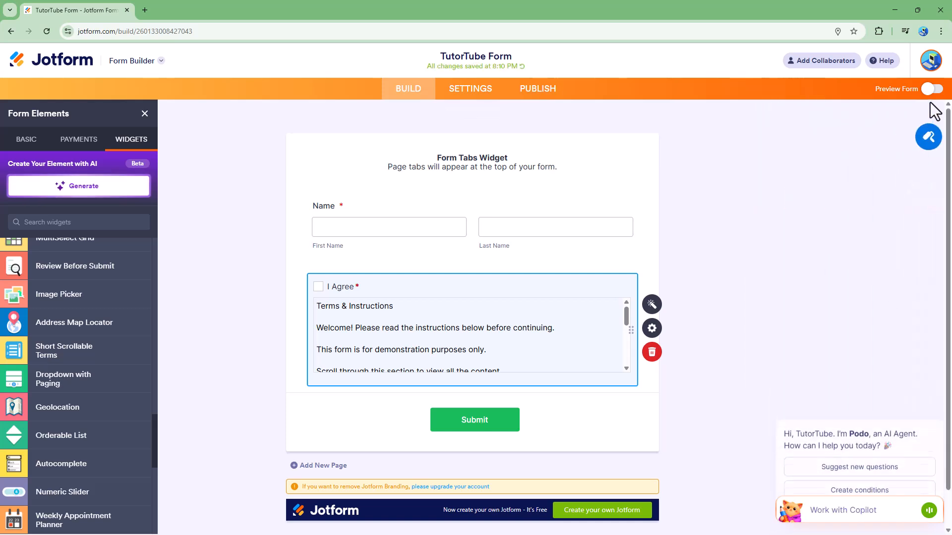
- Preview the form, scroll the terms to the end and test the I Agree checkbox
{"action": "left_click", "coordinate": [931, 91]}
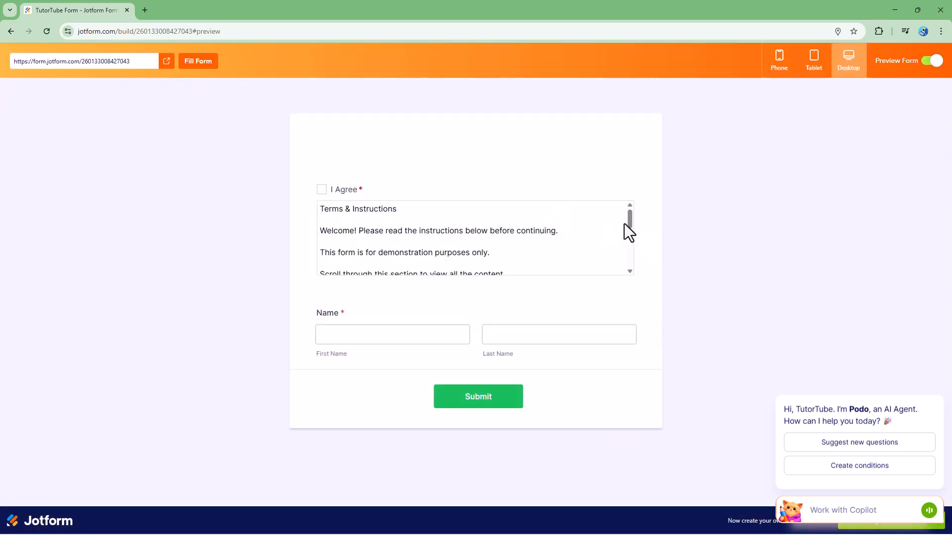
{"action": "left_click_drag", "start_coordinate": [632, 216], "coordinate": [642, 260]}
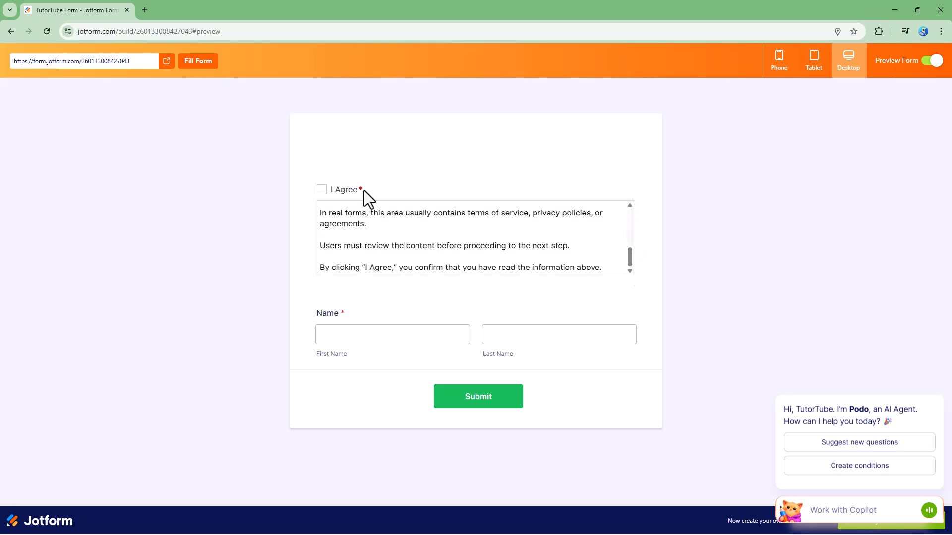
{"action": "left_click", "coordinate": [323, 190]}
{"action": "left_click", "coordinate": [931, 61]}
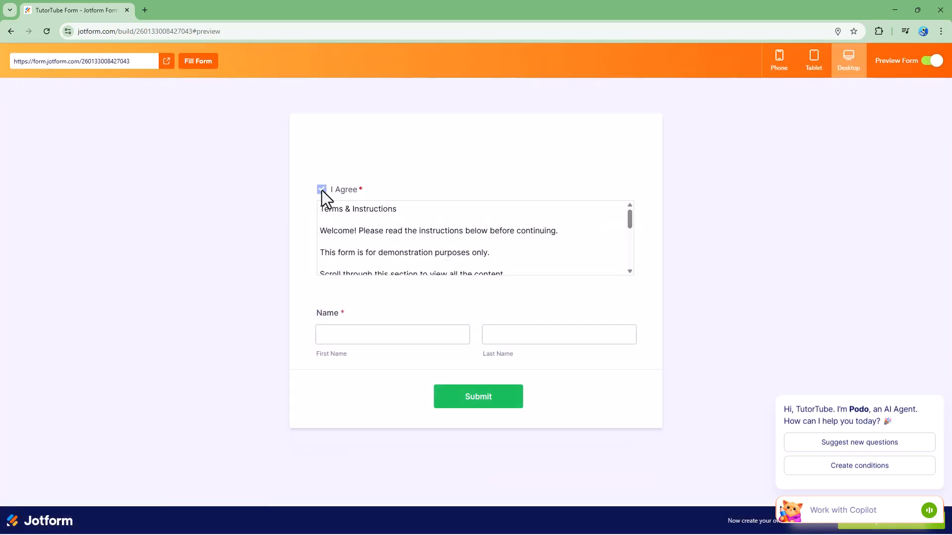
- Test ticking I Agree in the preview before and after scrolling to the end of the terms, and return to the builder
{"action": "left_click", "coordinate": [322, 189]}
{"action": "left_click", "coordinate": [320, 188]}
{"action": "left_click_drag", "start_coordinate": [629, 215], "coordinate": [635, 287]}
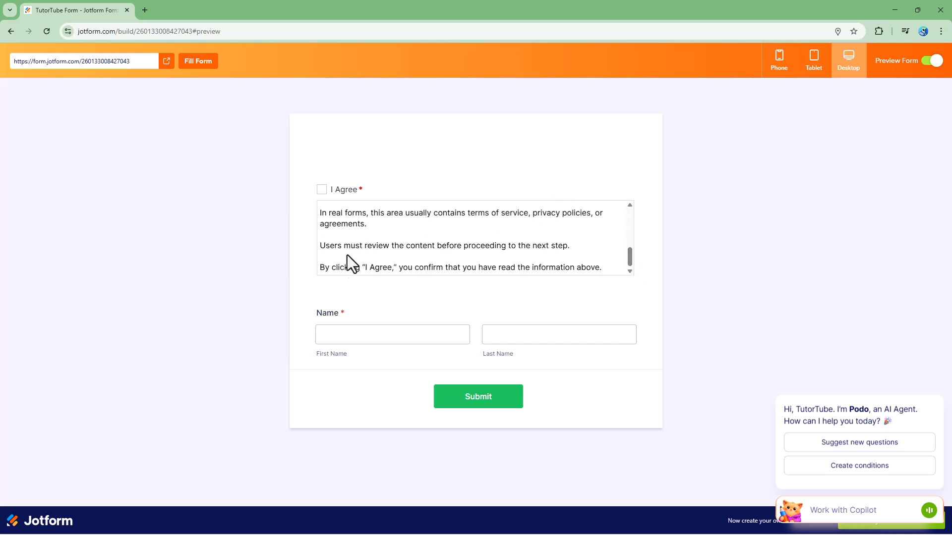
{"action": "left_click_drag", "start_coordinate": [391, 270], "coordinate": [566, 270]}
{"action": "left_click", "coordinate": [341, 216]}
{"action": "left_click", "coordinate": [322, 189]}
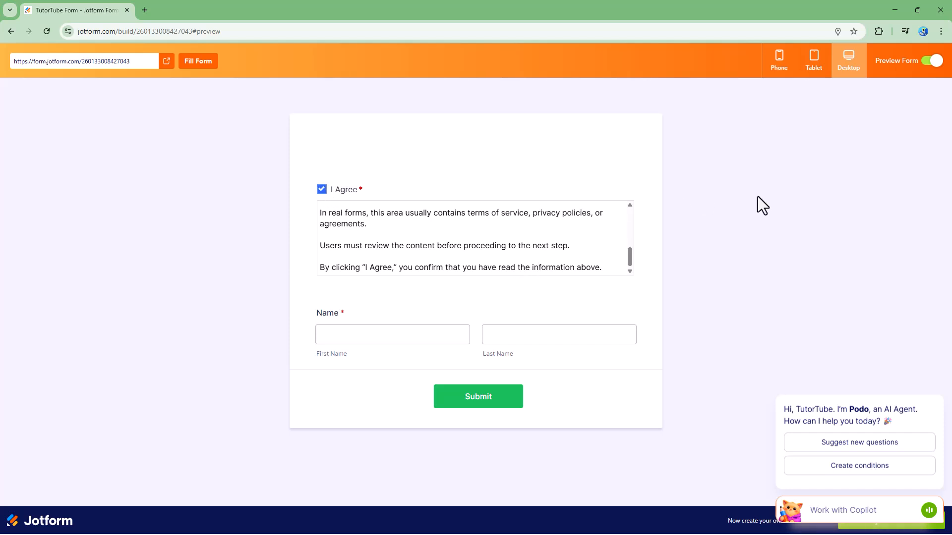
{"action": "left_click", "coordinate": [933, 61]}
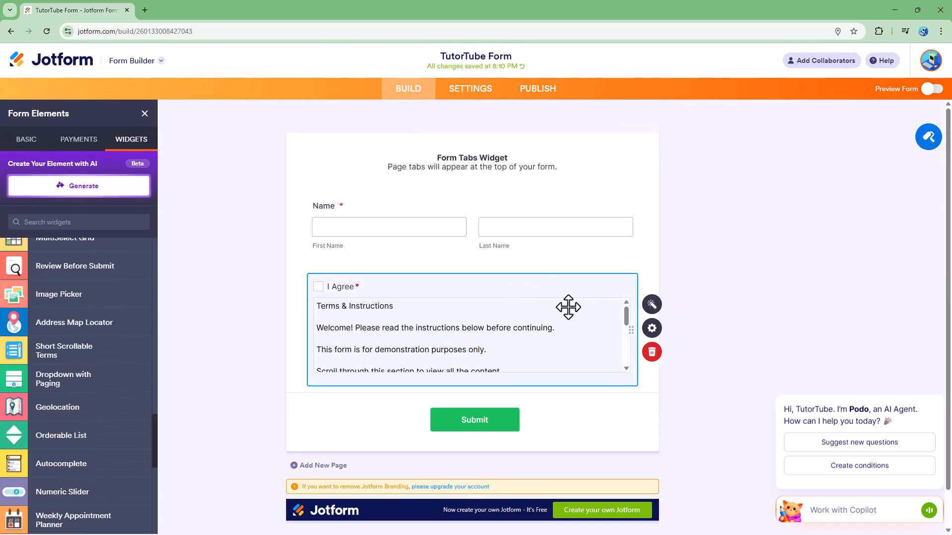
- Open the terms widget's properties and set its alignment to Center
{"action": "left_click", "coordinate": [651, 328]}
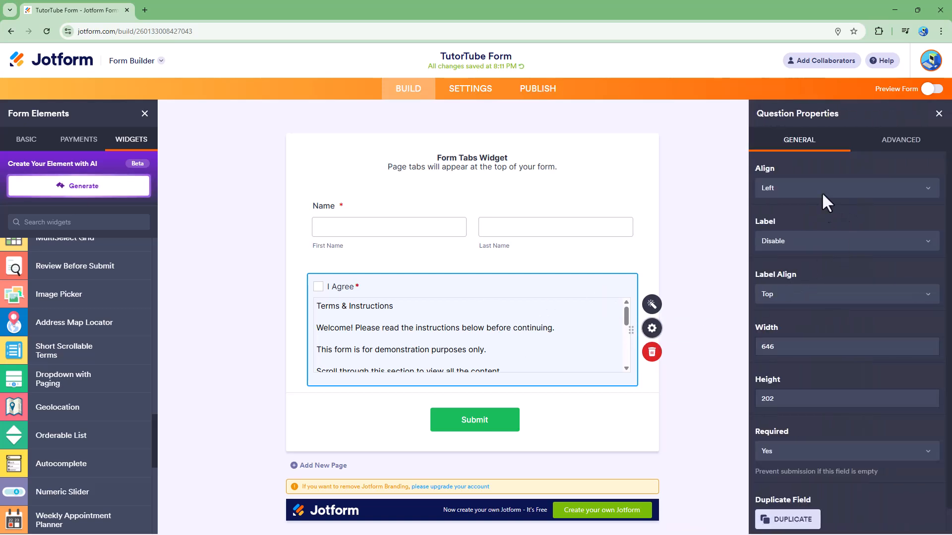
{"action": "left_click", "coordinate": [836, 188]}
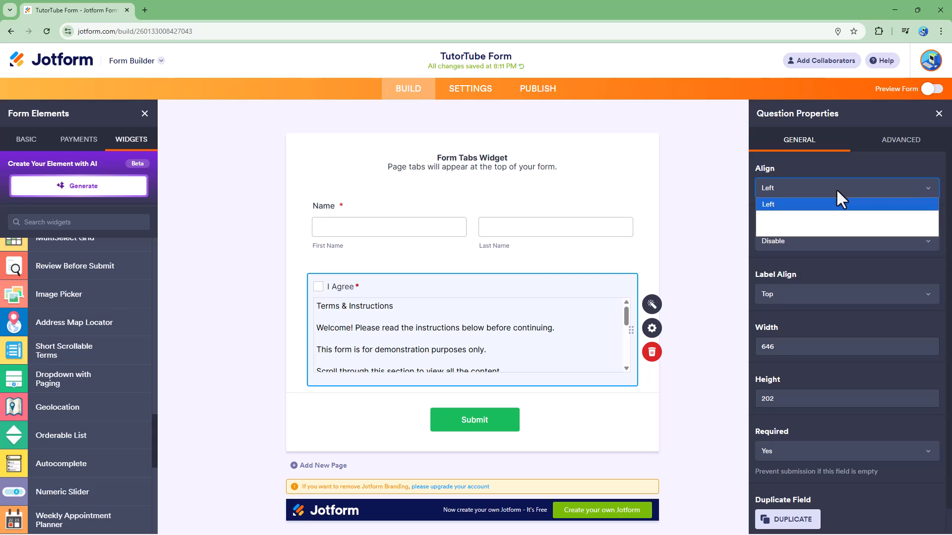
{"action": "left_click", "coordinate": [820, 217]}
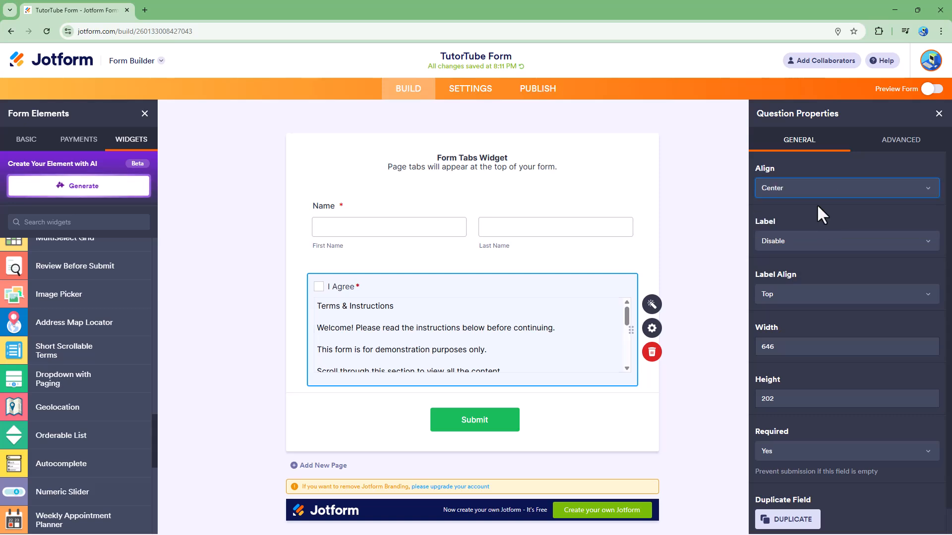
- Enable the terms widget's label and enter "Terms and Condition" as its text
{"action": "left_click", "coordinate": [811, 236]}
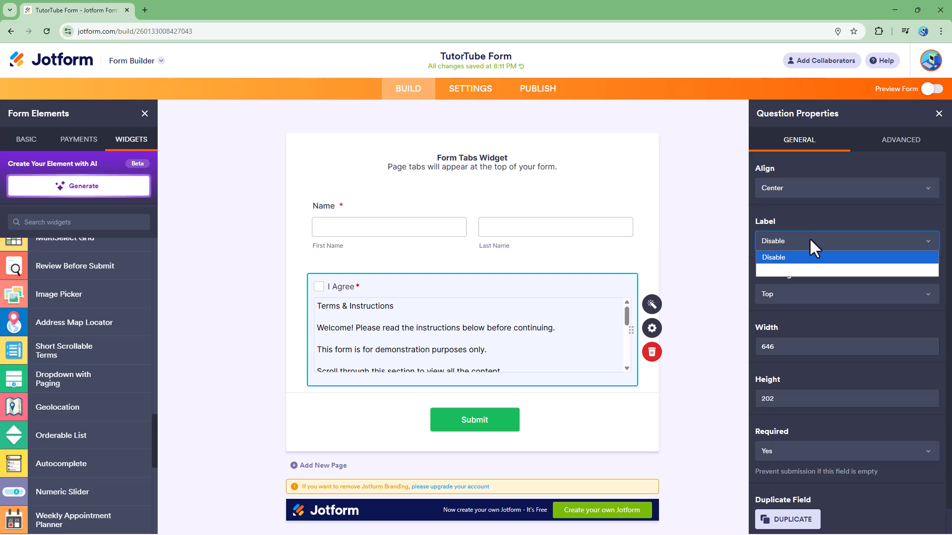
{"action": "left_click", "coordinate": [800, 271]}
{"action": "left_click", "coordinate": [784, 242]}
{"action": "left_click", "coordinate": [783, 244]}
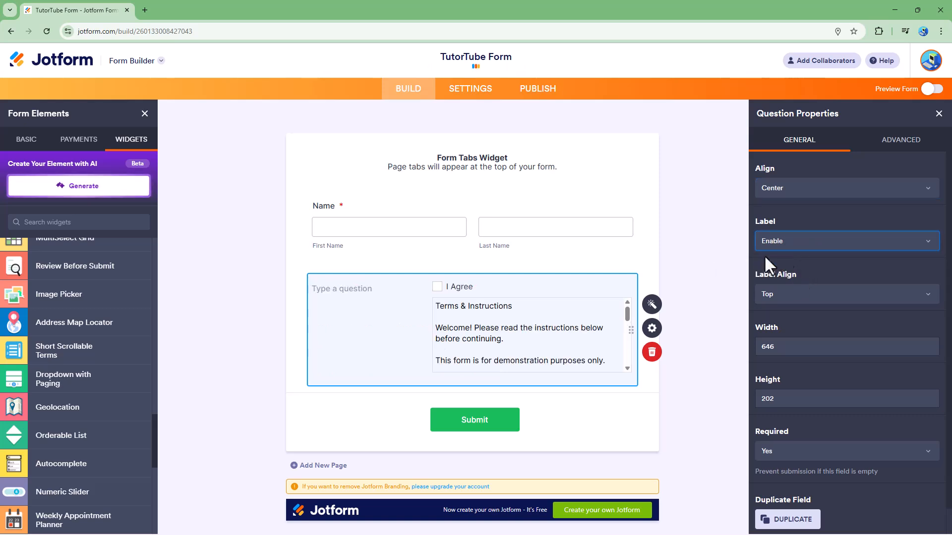
{"action": "left_click", "coordinate": [782, 243]}
{"action": "left_click", "coordinate": [781, 269]}
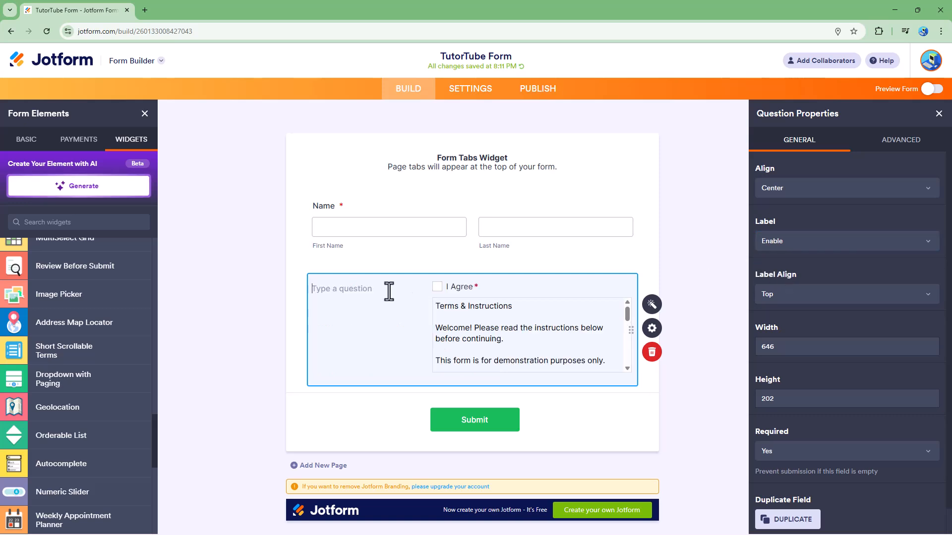
{"action": "type", "text": "Terms and Condition"}
- Try the label alignment options for the terms widget and settle on Top
{"action": "left_click", "coordinate": [783, 347]}
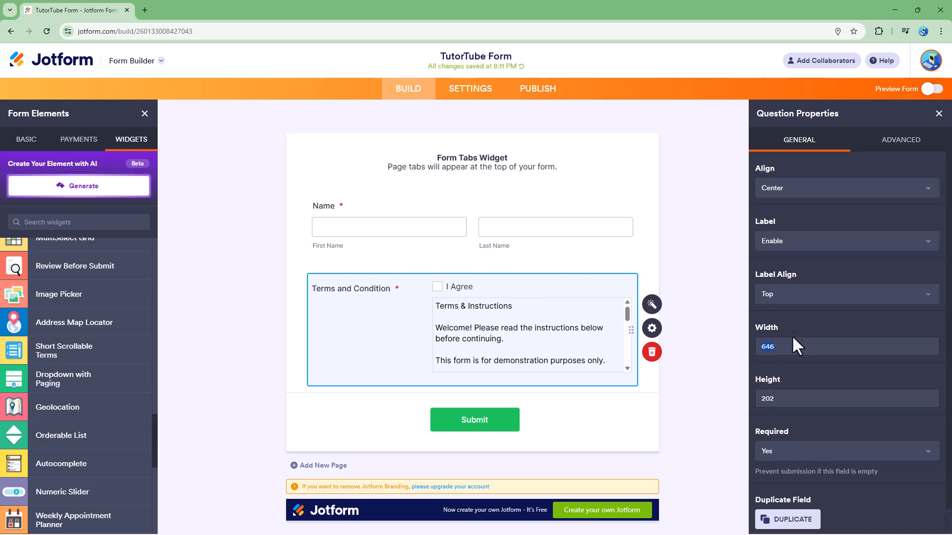
{"action": "left_click", "coordinate": [813, 189]}
{"action": "left_click", "coordinate": [813, 188]}
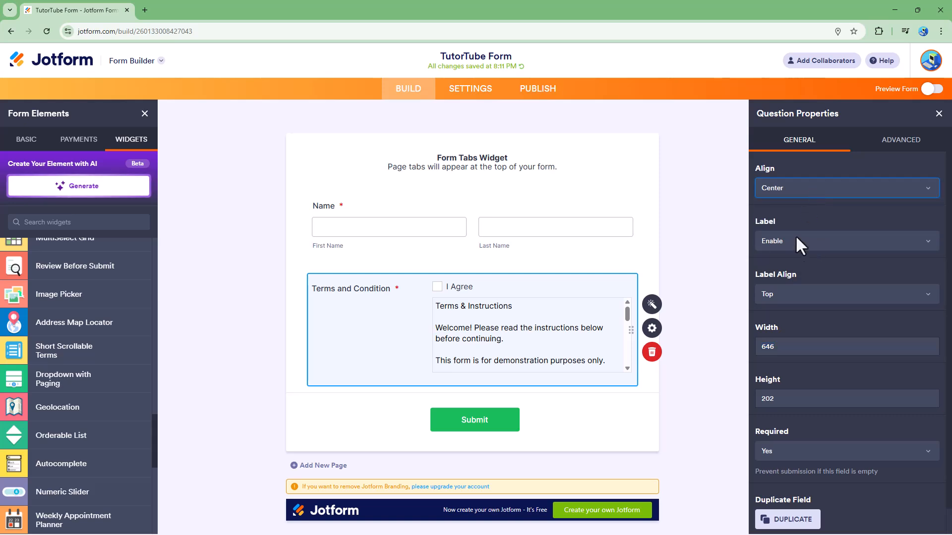
{"action": "left_click", "coordinate": [795, 245]}
{"action": "left_click", "coordinate": [795, 247]}
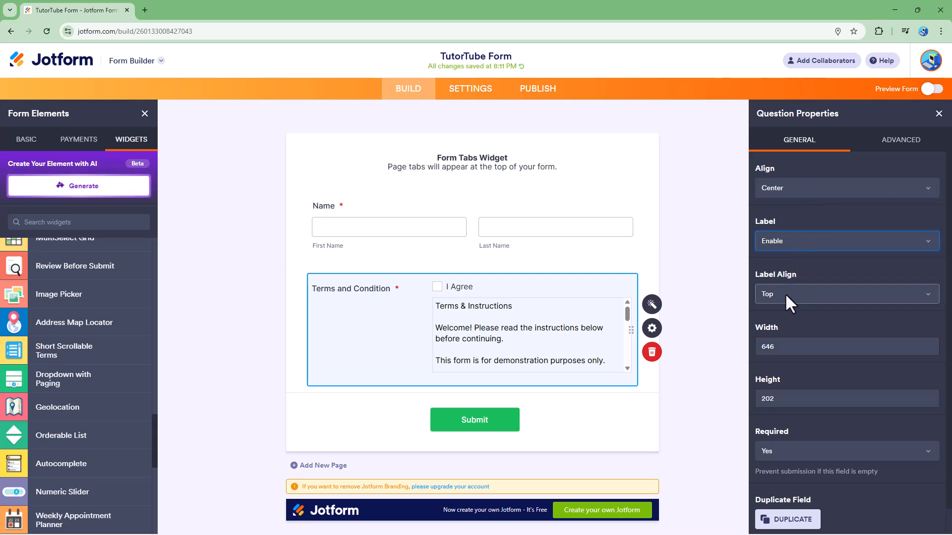
{"action": "left_click", "coordinate": [784, 293]}
{"action": "left_click", "coordinate": [783, 310]}
{"action": "left_click", "coordinate": [782, 299]}
{"action": "left_click", "coordinate": [781, 323]}
{"action": "left_click", "coordinate": [791, 295]}
{"action": "left_click", "coordinate": [782, 331]}
{"action": "left_click", "coordinate": [789, 296]}
{"action": "left_click", "coordinate": [791, 318]}
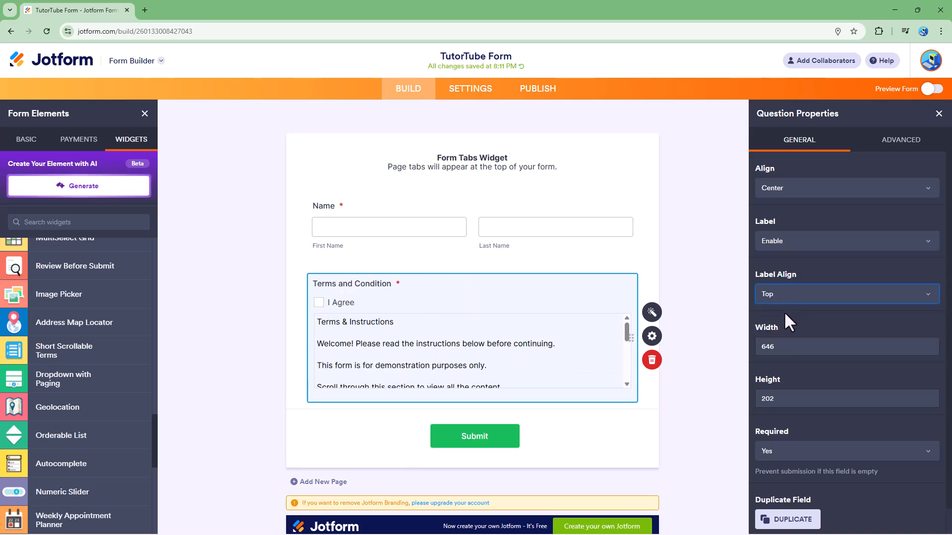
- Set the terms widget's width to 500 and its height to 150
{"action": "double_click", "coordinate": [769, 347]}
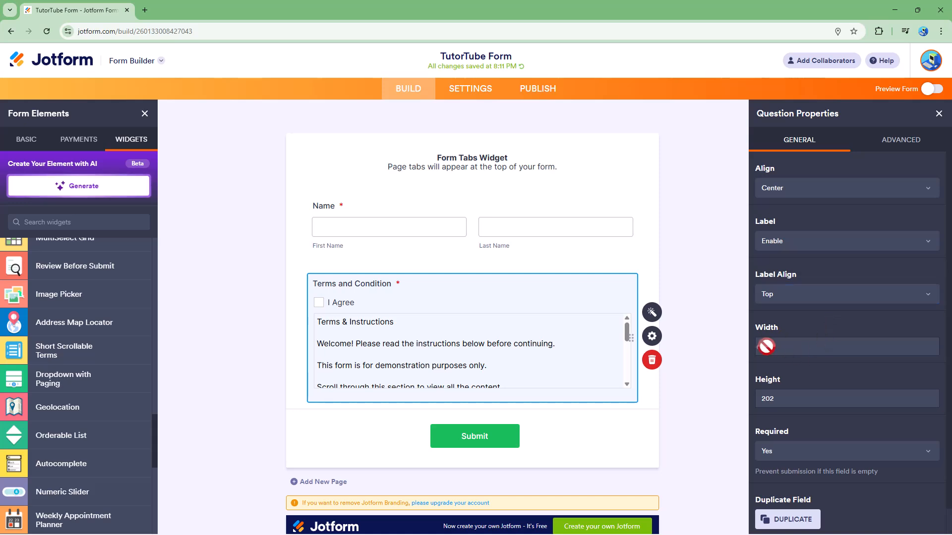
{"action": "type", "text": "500"}
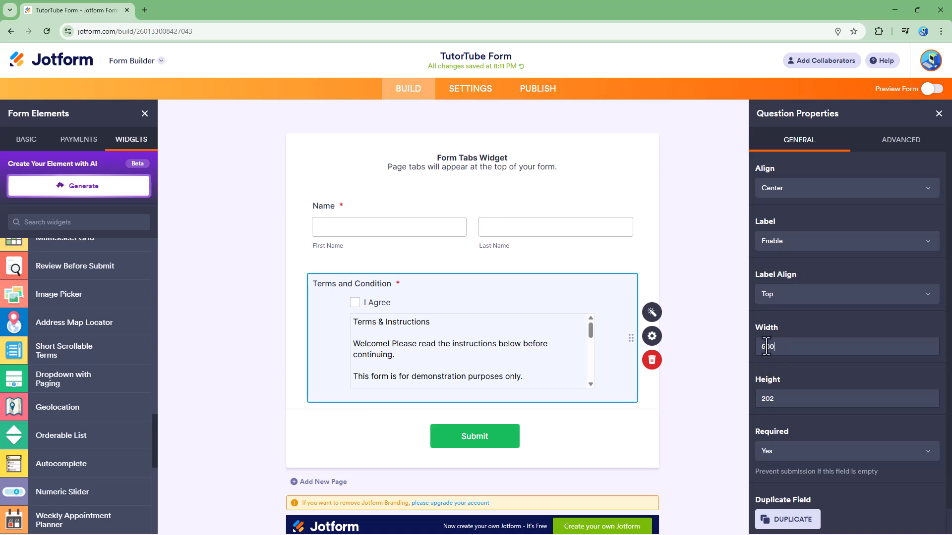
{"action": "double_click", "coordinate": [755, 399]}
{"action": "type", "text": "150"}
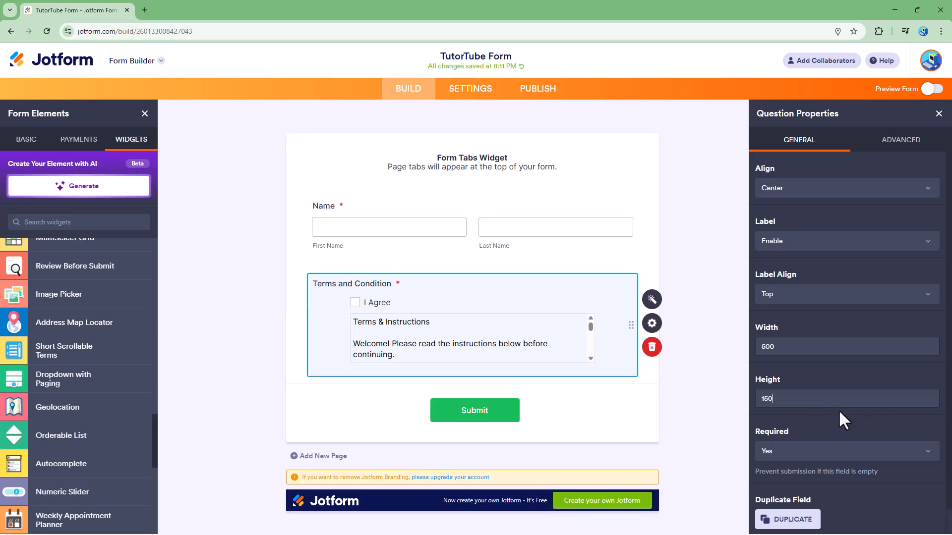
- Try setting the terms widget's Required option to No and restore it to Yes
{"action": "left_click", "coordinate": [836, 453]}
{"action": "left_click", "coordinate": [803, 480]}
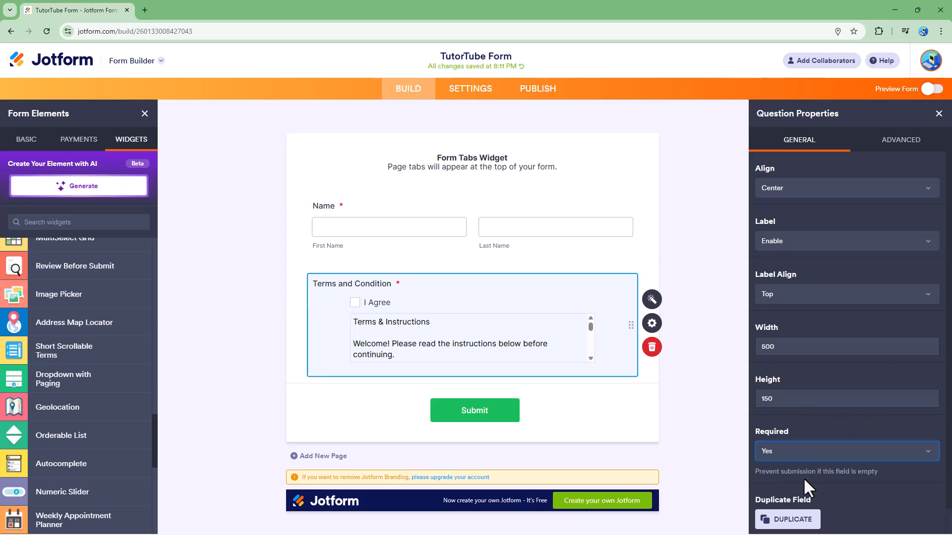
{"action": "left_click", "coordinate": [795, 452]}
{"action": "left_click", "coordinate": [779, 464]}
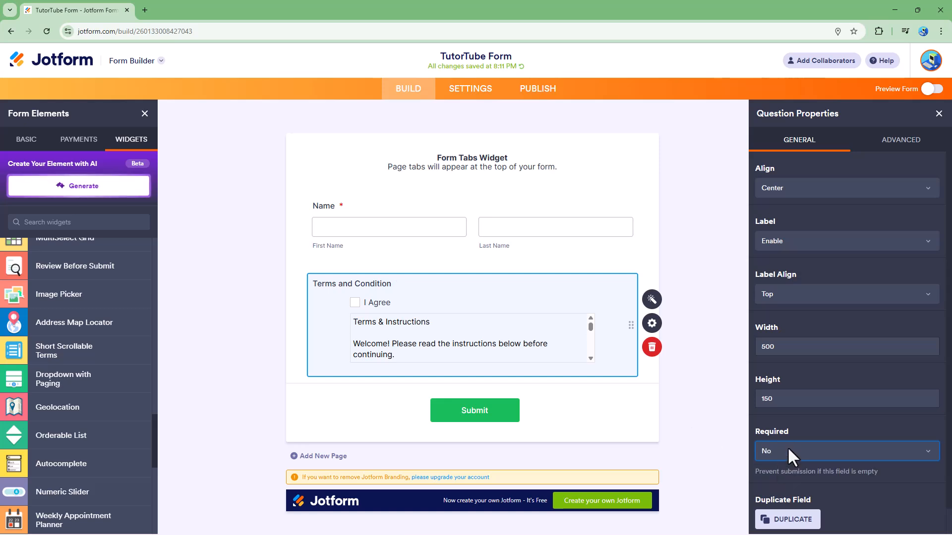
{"action": "left_click", "coordinate": [787, 451]}
{"action": "left_click", "coordinate": [790, 476]}
- Copy the field label "Terms and Condition" into the widget name in the advanced properties
{"action": "left_click", "coordinate": [900, 142]}
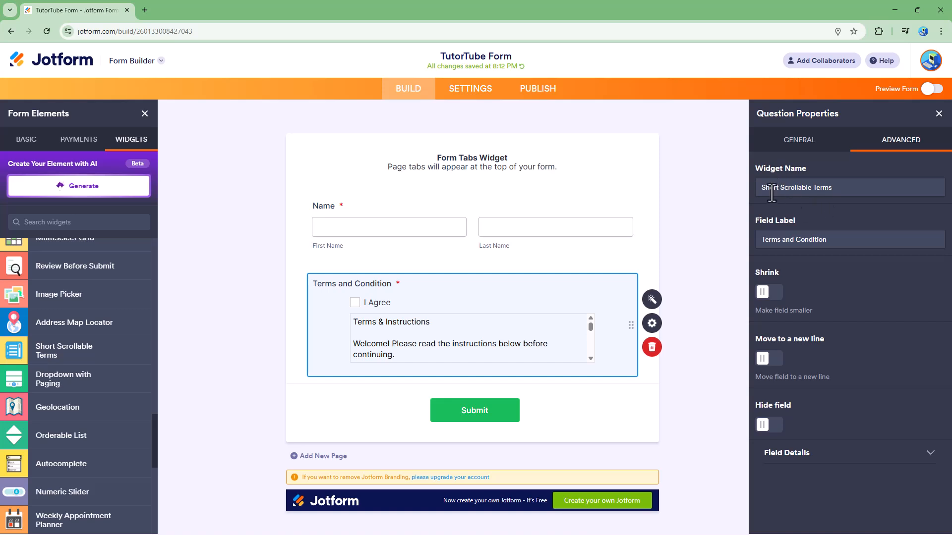
{"action": "left_click", "coordinate": [837, 242]}
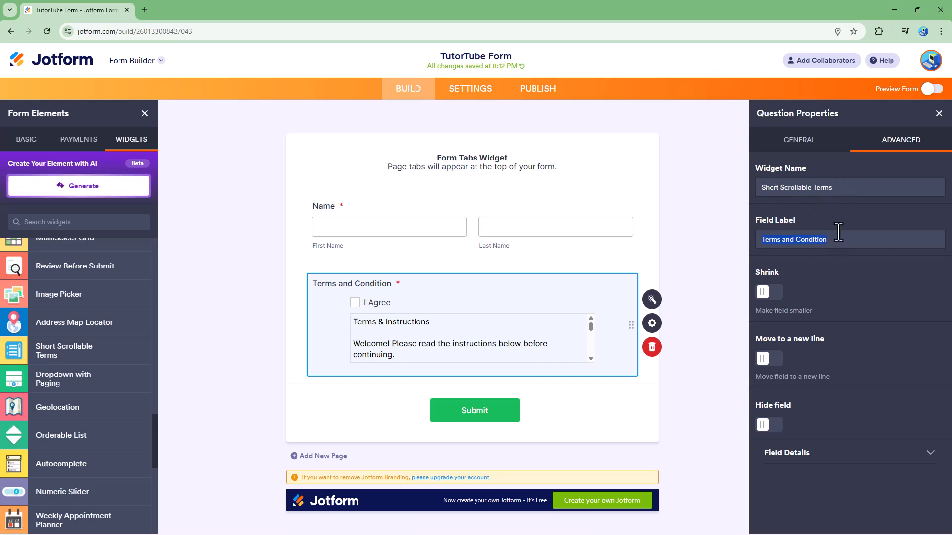
{"action": "key", "text": "ctrl+c"}
{"action": "left_click_drag", "start_coordinate": [845, 191], "coordinate": [763, 198]}
{"action": "key", "text": "ctrl+v"}
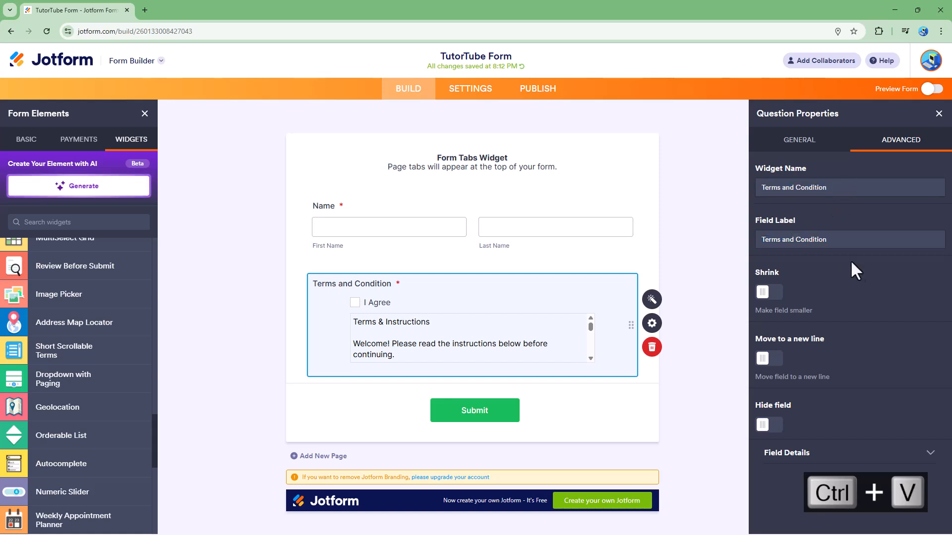
- Shrink the Terms and Condition widget and duplicate it
{"action": "left_click", "coordinate": [768, 293]}
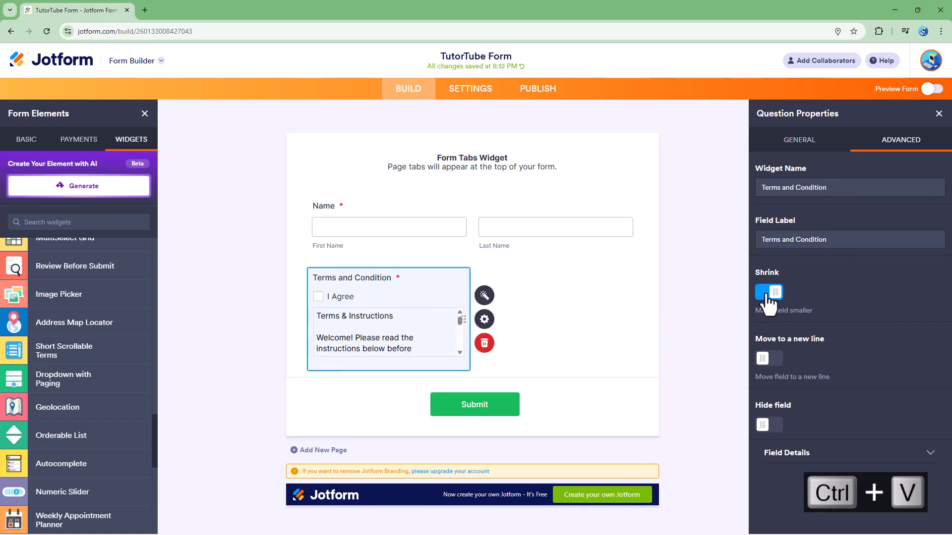
{"action": "left_click", "coordinate": [822, 148]}
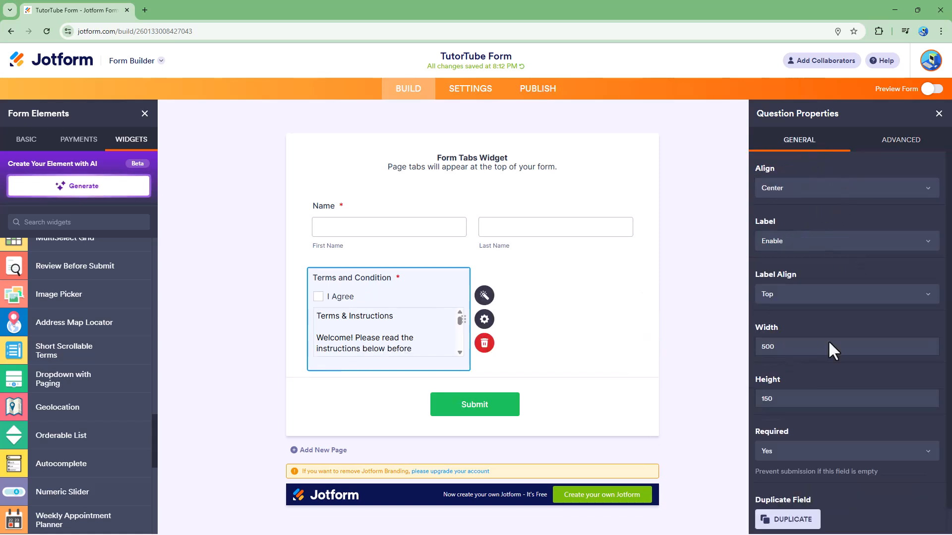
{"action": "left_click", "coordinate": [788, 518]}
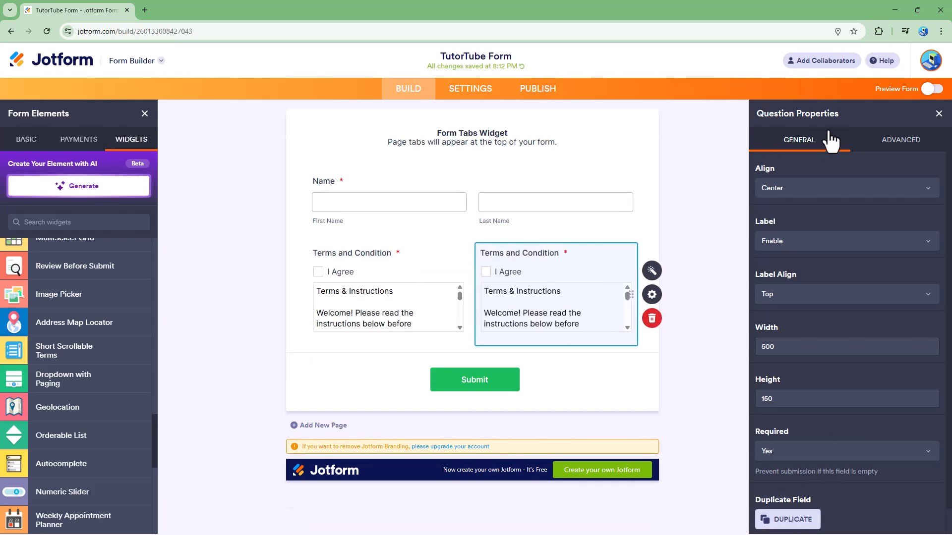
- Try the Move to a new line and Hide field options on the duplicated terms widget, turning both off again
{"action": "left_click", "coordinate": [888, 142]}
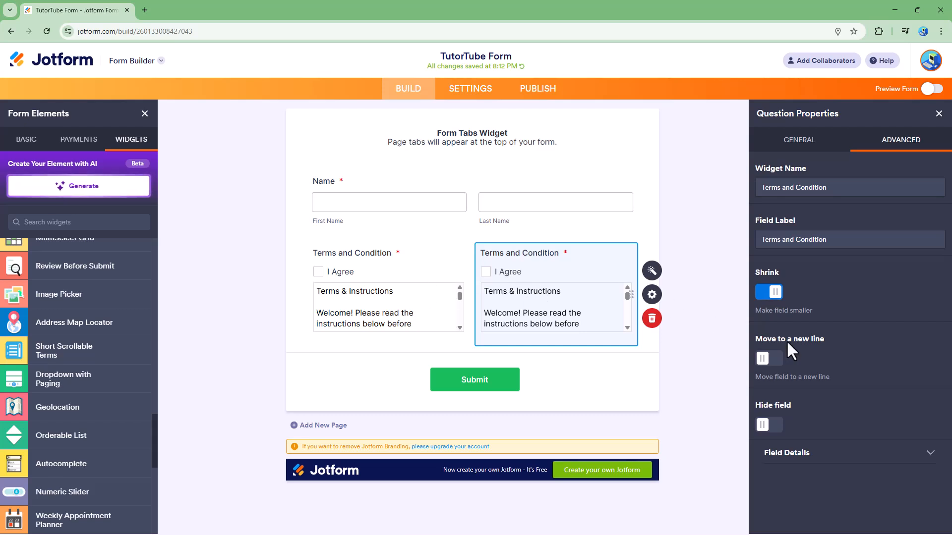
{"action": "left_click", "coordinate": [768, 359]}
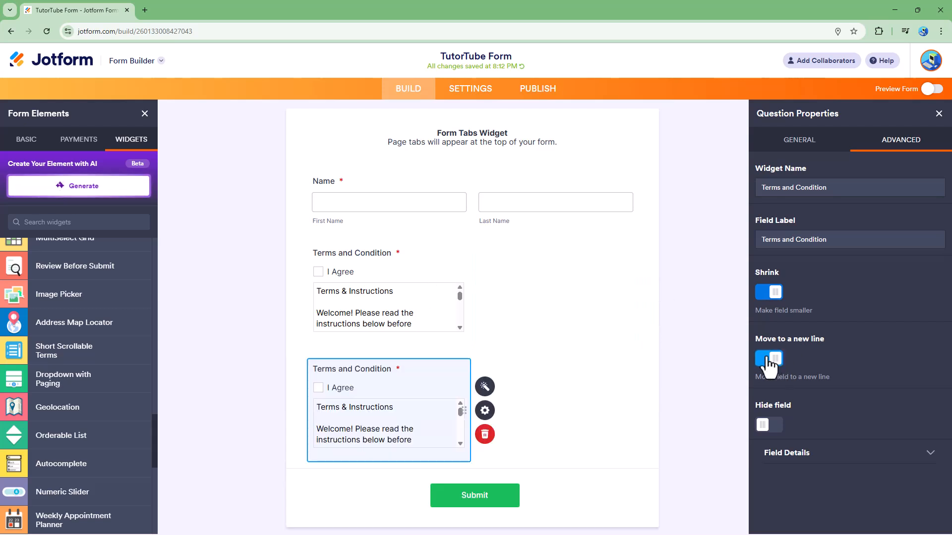
{"action": "left_click", "coordinate": [774, 428]}
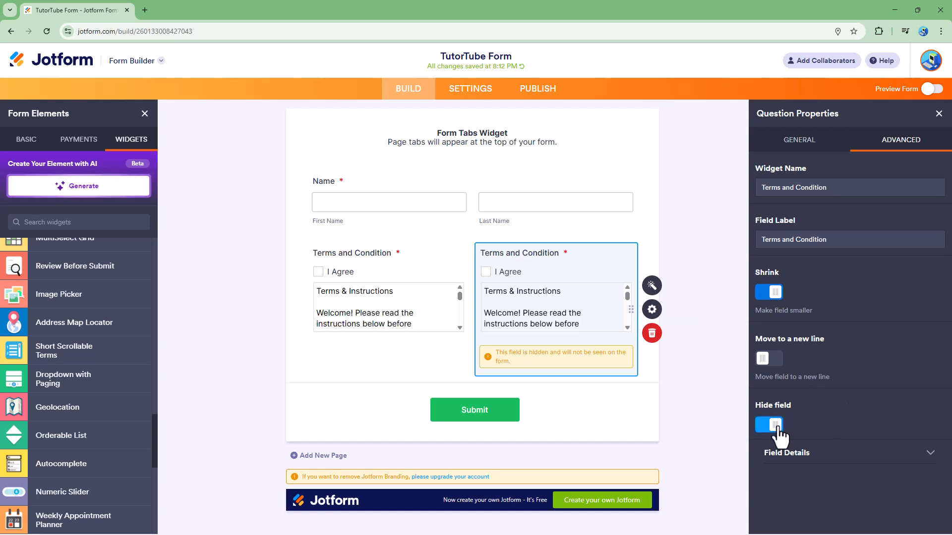
{"action": "left_click", "coordinate": [775, 426]}
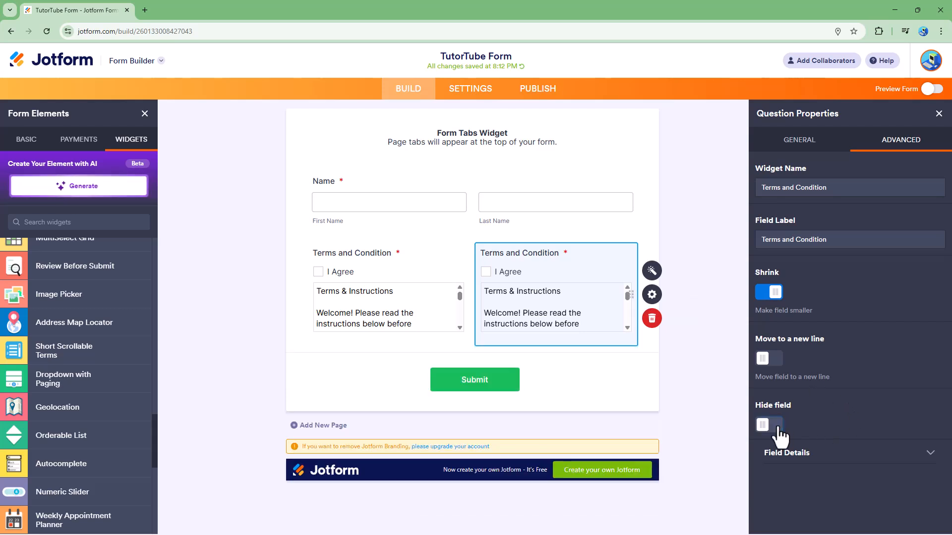
- Examine the unique name and field ID in the field details of the duplicate and the original terms widget
{"action": "left_click", "coordinate": [861, 453]}
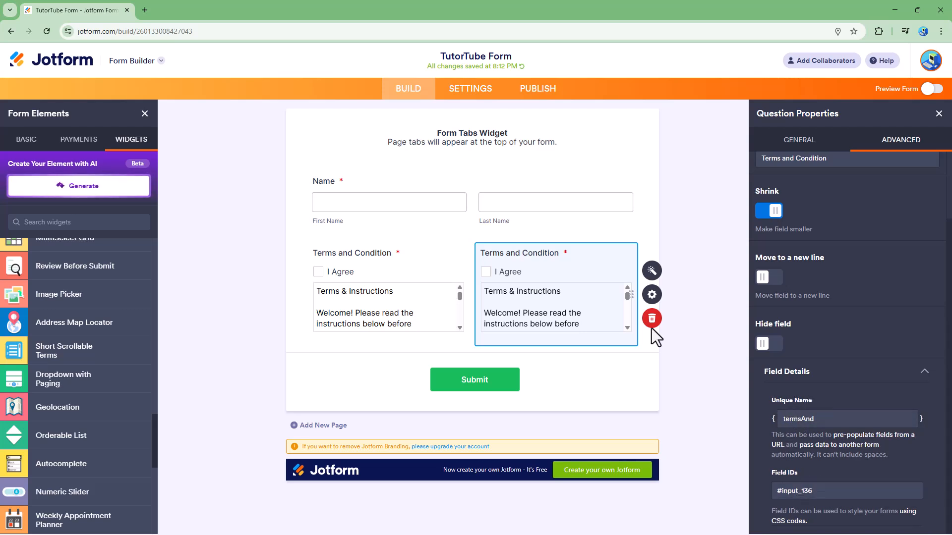
{"action": "left_click", "coordinate": [390, 267]}
{"action": "left_click", "coordinate": [890, 138]}
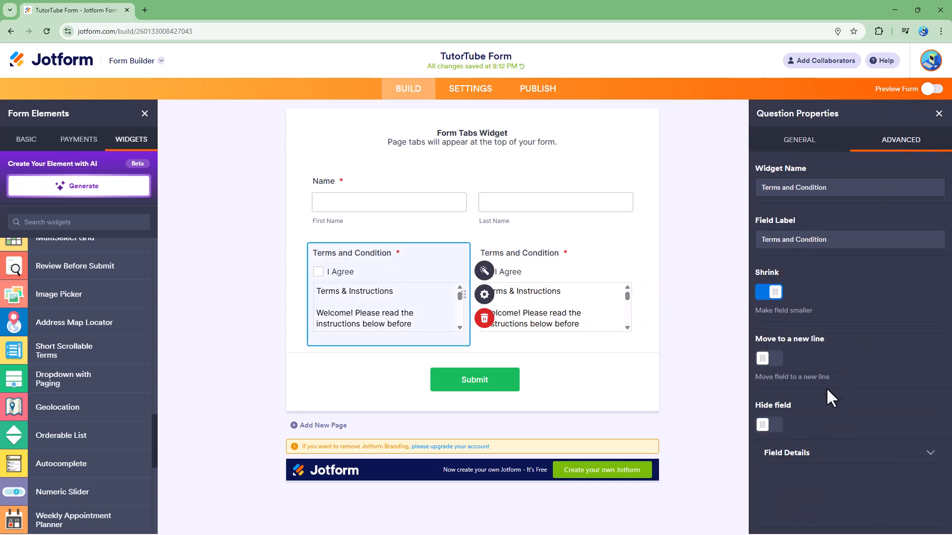
{"action": "left_click", "coordinate": [821, 453]}
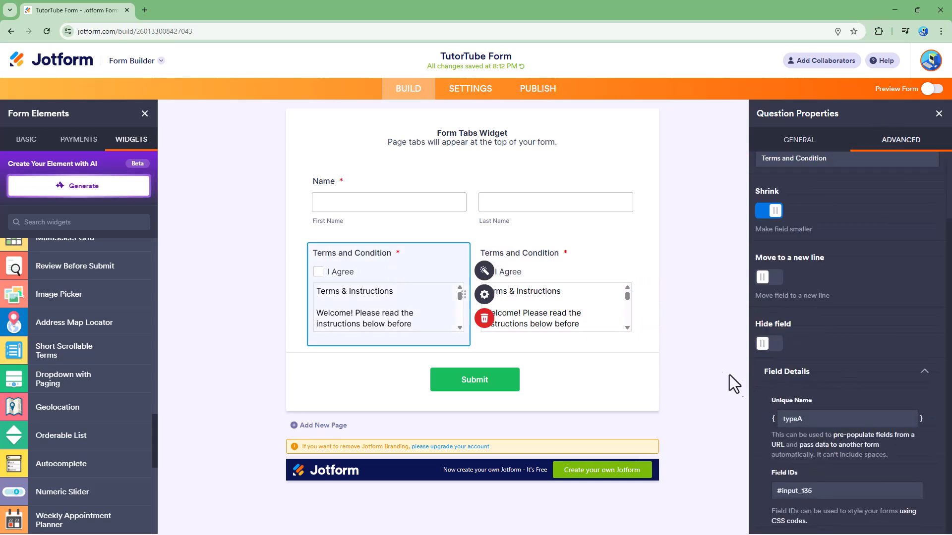
- Delete the duplicated Terms and Condition widget from the form
{"action": "left_click", "coordinate": [580, 287]}
{"action": "left_click", "coordinate": [653, 319]}
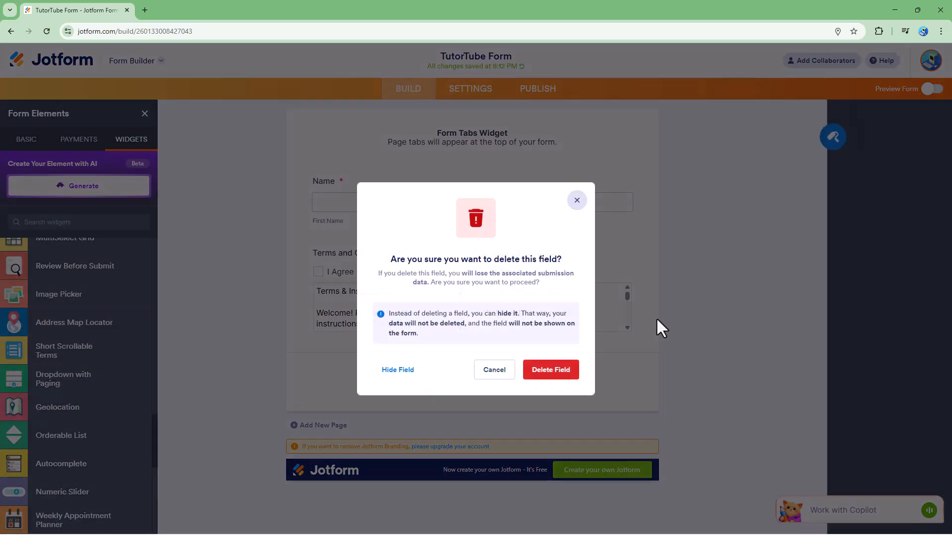
{"action": "left_click", "coordinate": [572, 375]}
- Turn off Shrink for the remaining Terms and Condition widget and close its properties
{"action": "left_click", "coordinate": [431, 295]}
{"action": "left_click", "coordinate": [488, 297]}
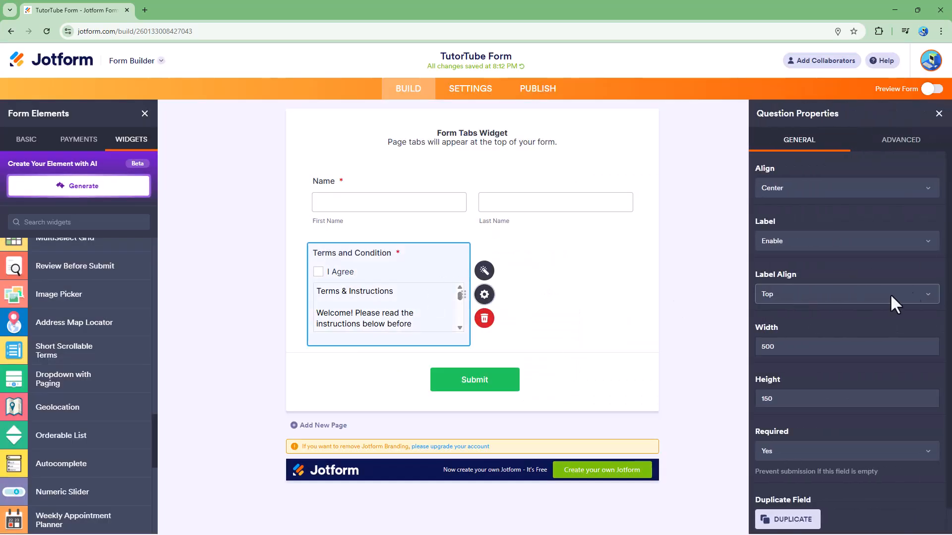
{"action": "left_click", "coordinate": [895, 145]}
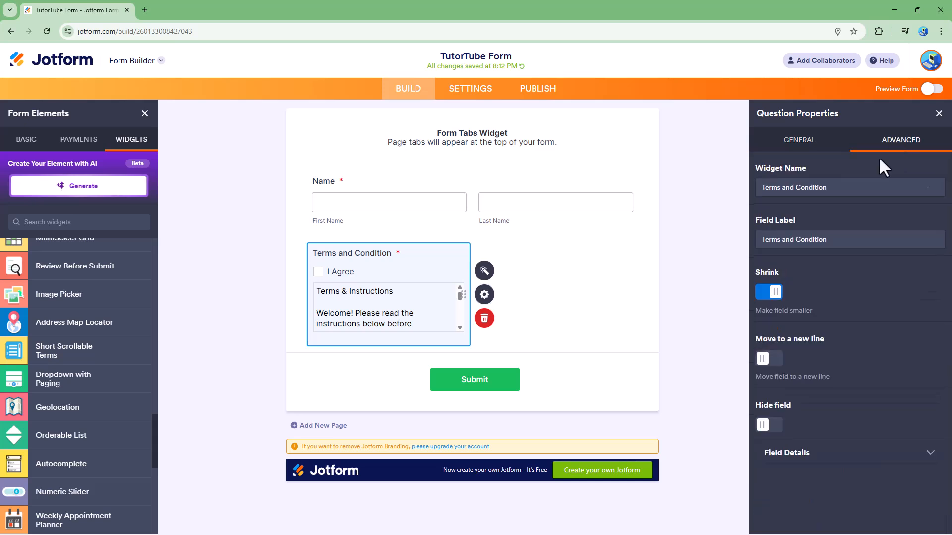
{"action": "left_click", "coordinate": [773, 292]}
{"action": "left_click", "coordinate": [939, 113]}
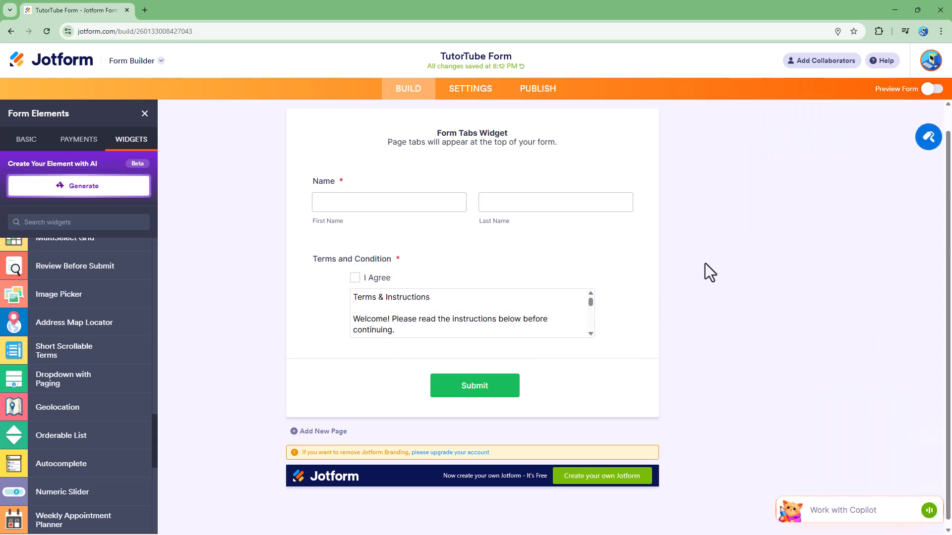
- Preview the form, read the terms through to the end and tick I Agree
{"action": "left_click", "coordinate": [932, 89]}
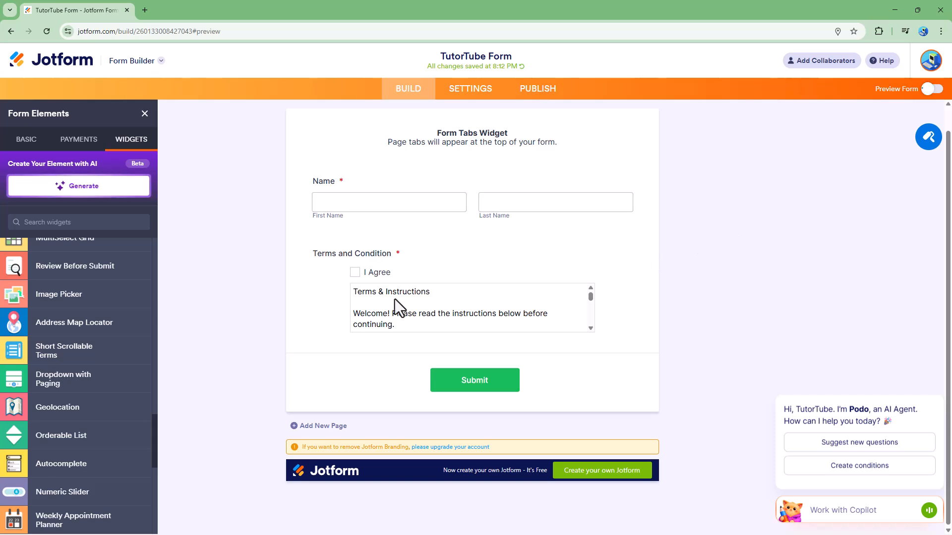
{"action": "left_click_drag", "start_coordinate": [595, 230], "coordinate": [595, 253]}
{"action": "left_click", "coordinate": [358, 206]}
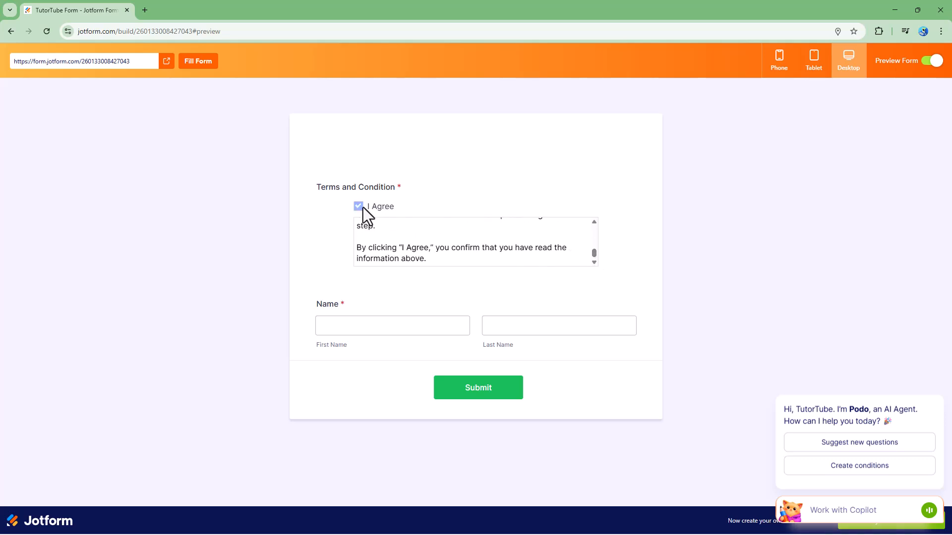